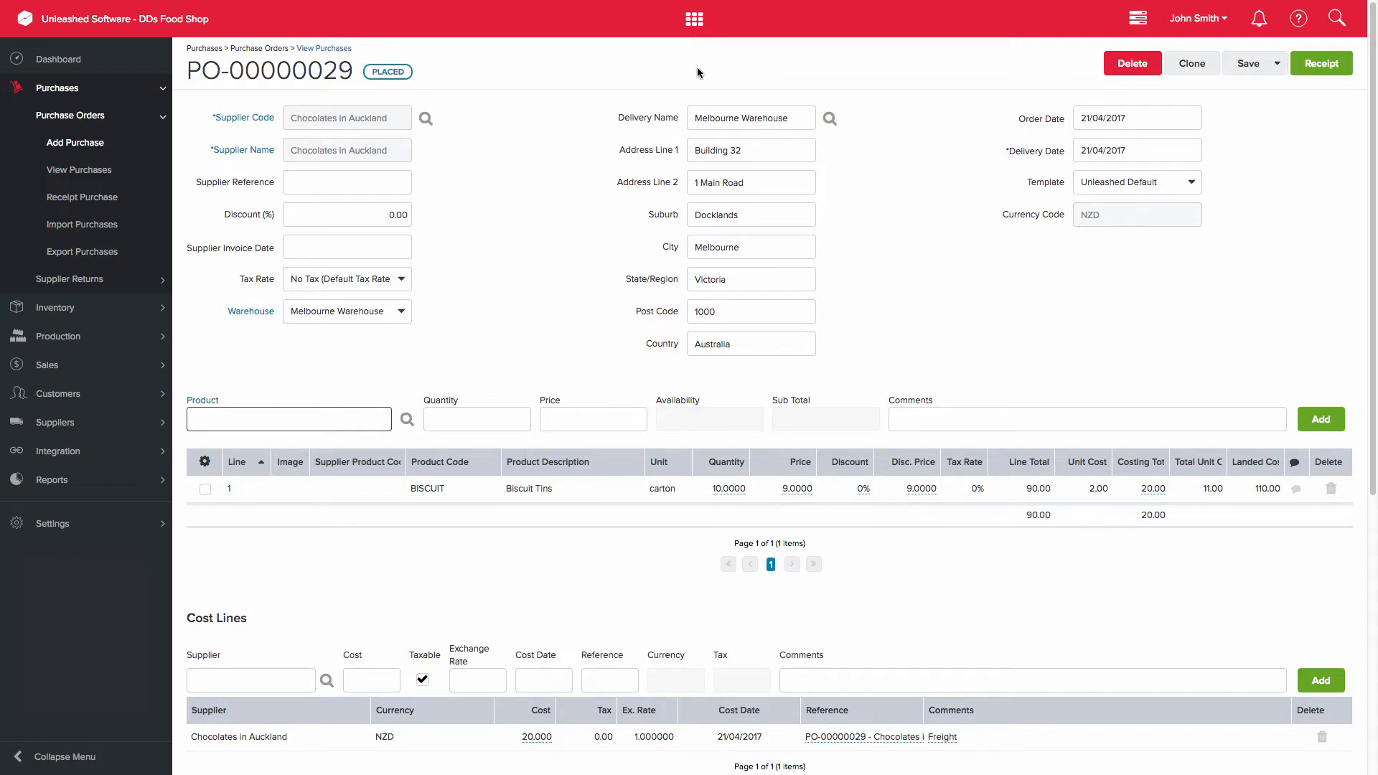
# Step: Search for the placed Biscuit Tins purchase order by the last digits of its order number, 29, and open it
pyautogui.click(111, 169)
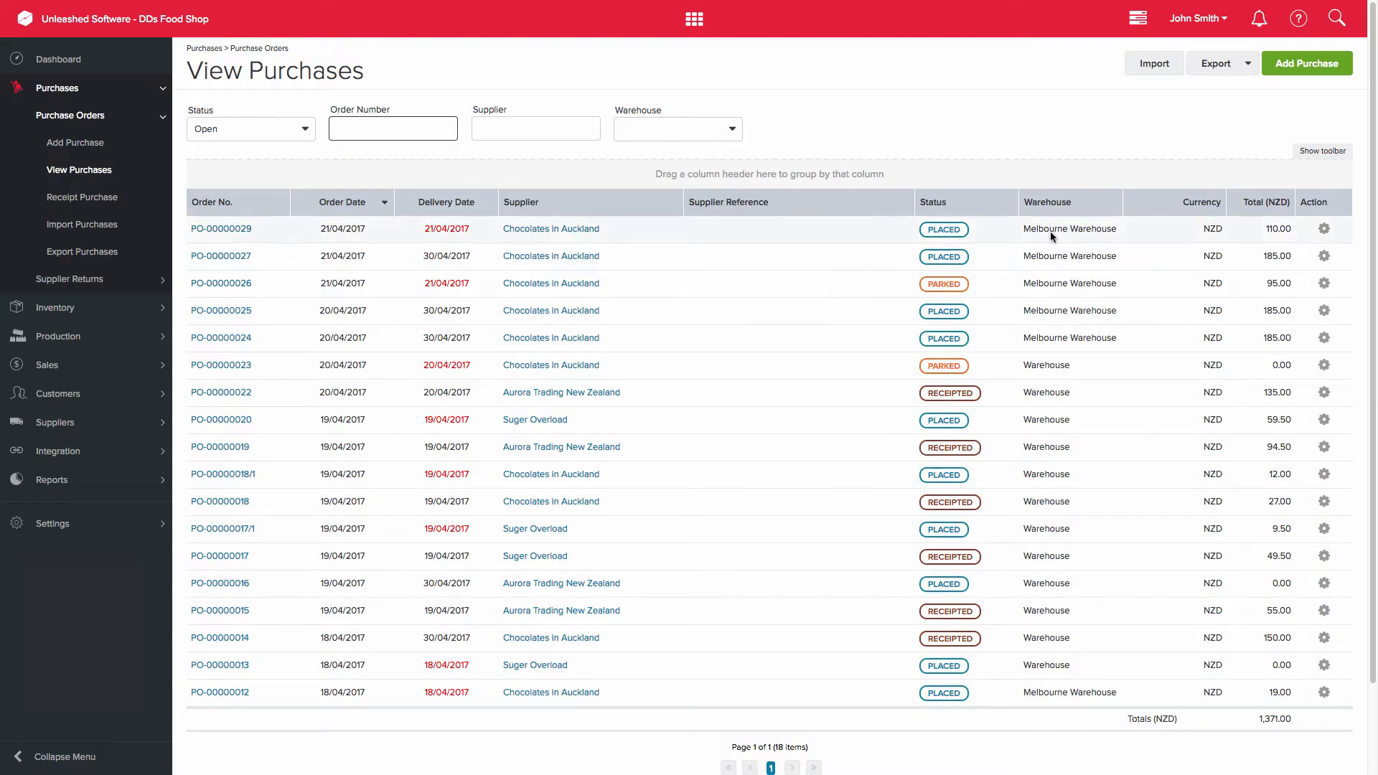
pyautogui.click(1324, 228)
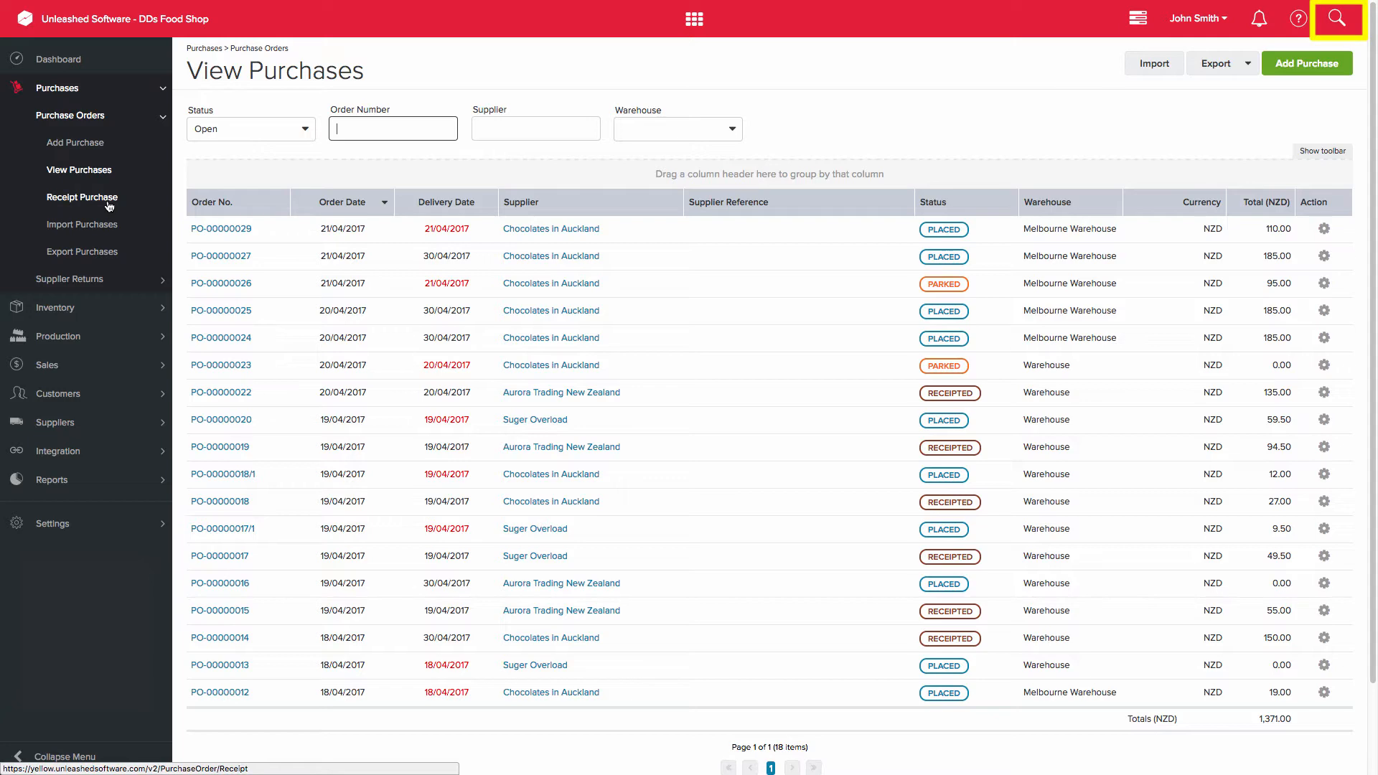
pyautogui.click(1335, 20)
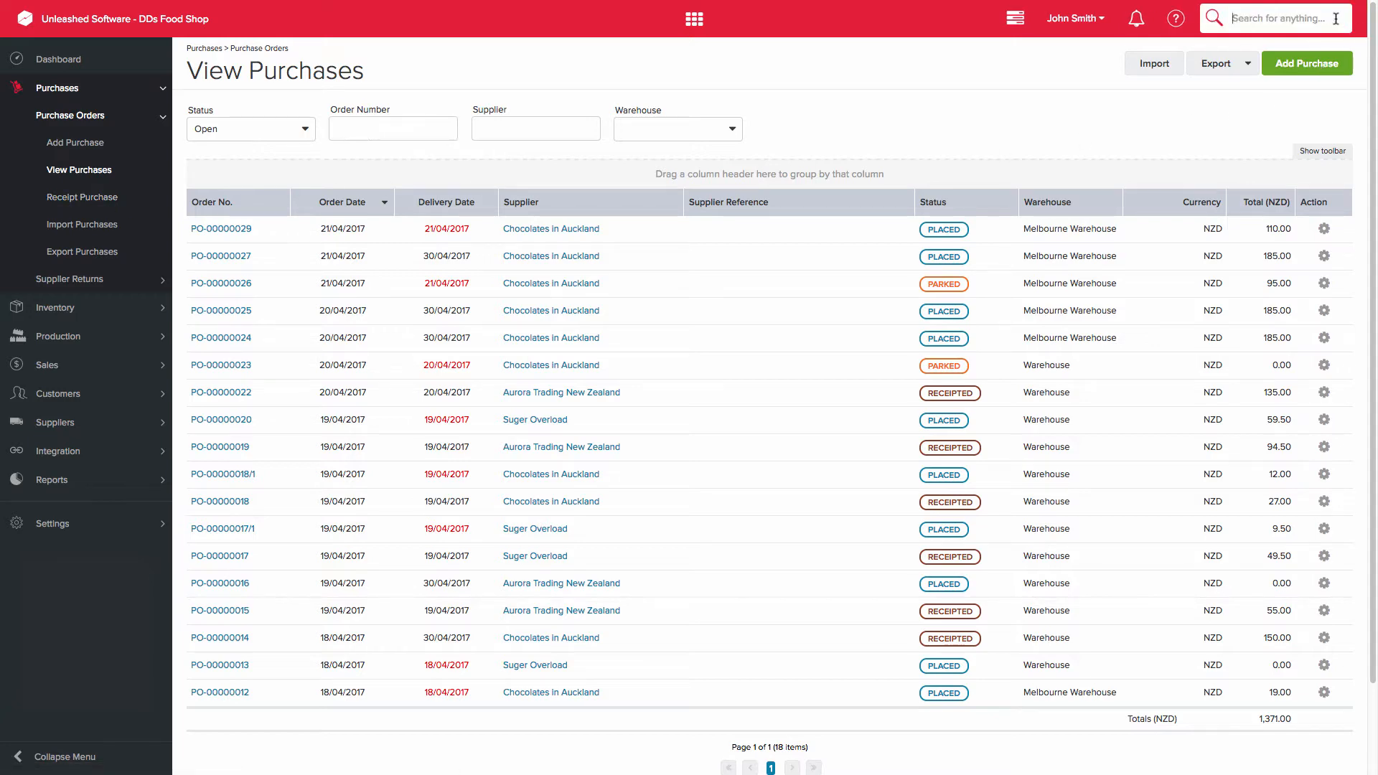
pyautogui.write('29')
pyautogui.click(1333, 43)
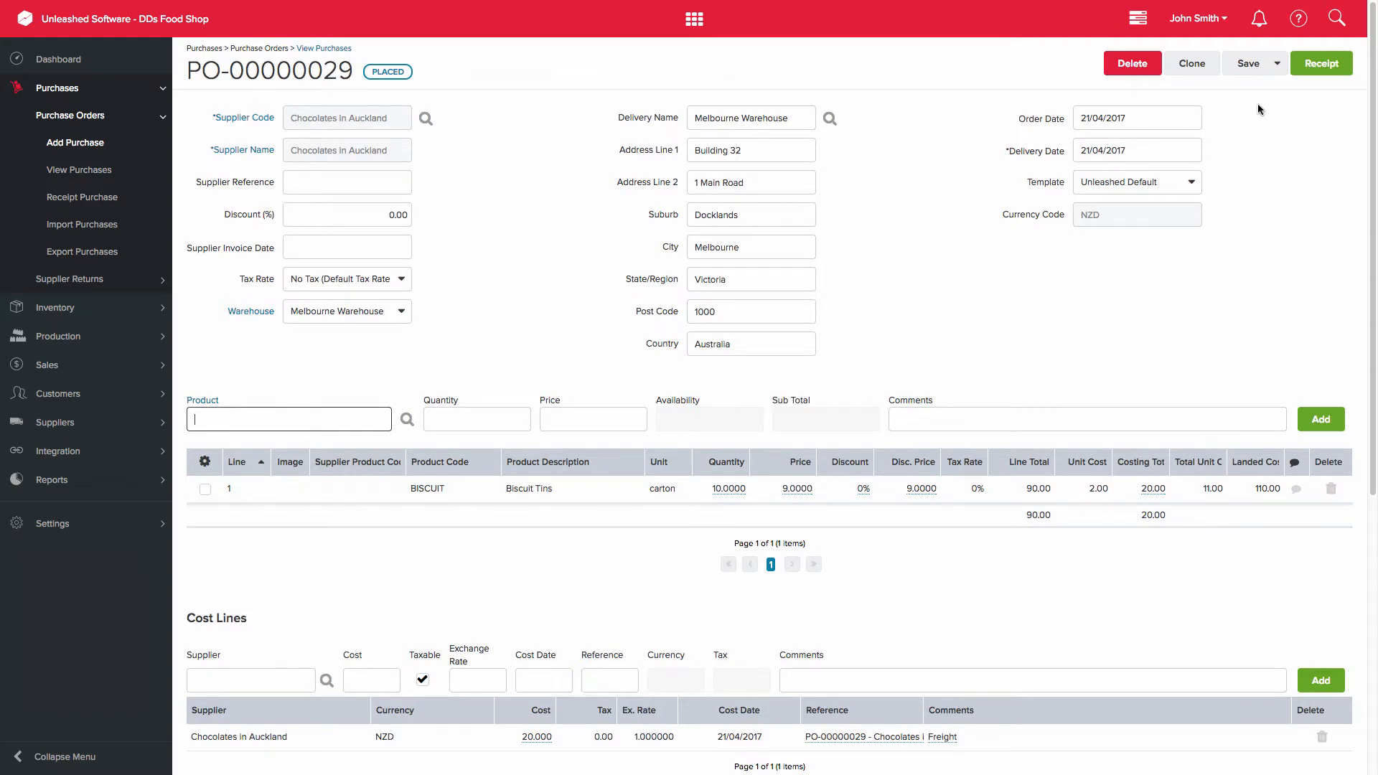
# Step: Start receipting the Biscuit Tins order and set the line's receipt quantity to 8
pyautogui.click(1319, 66)
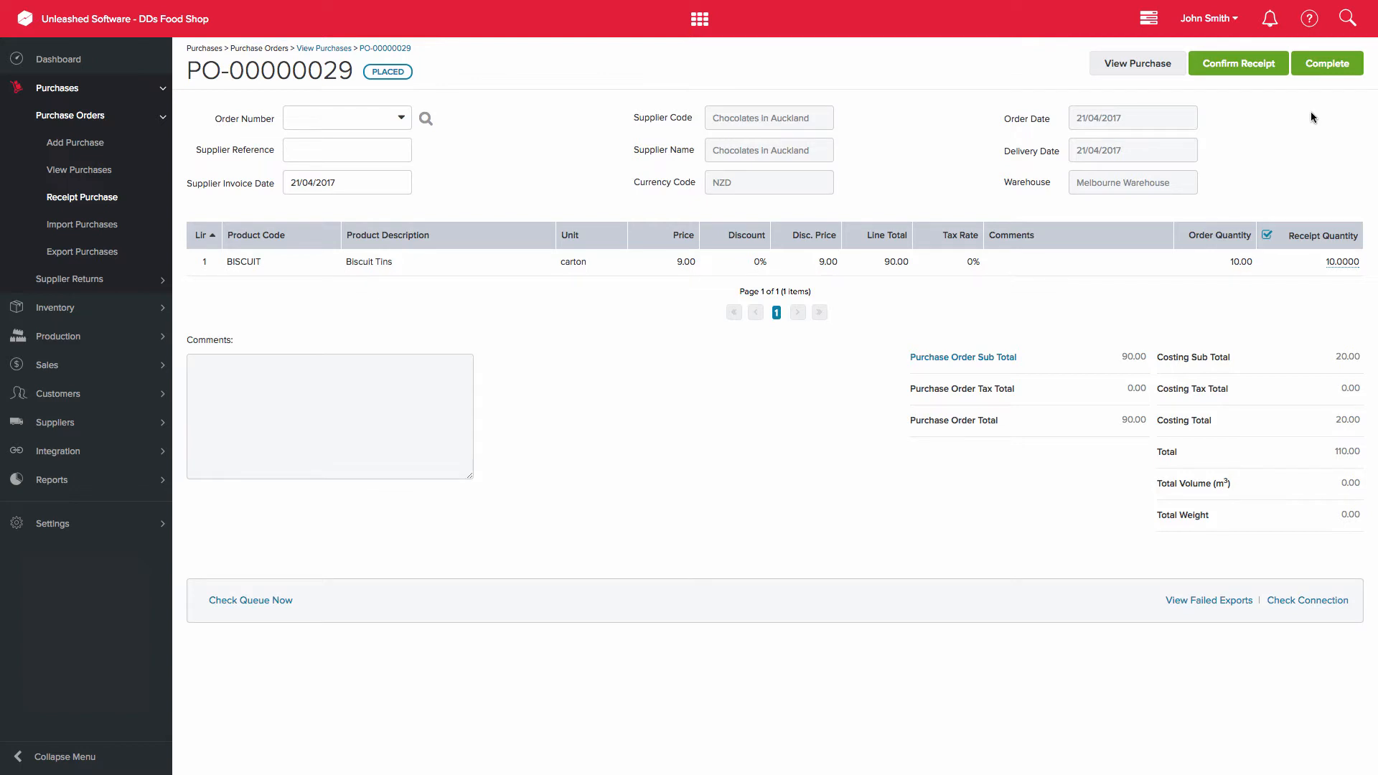
pyautogui.click(1302, 269)
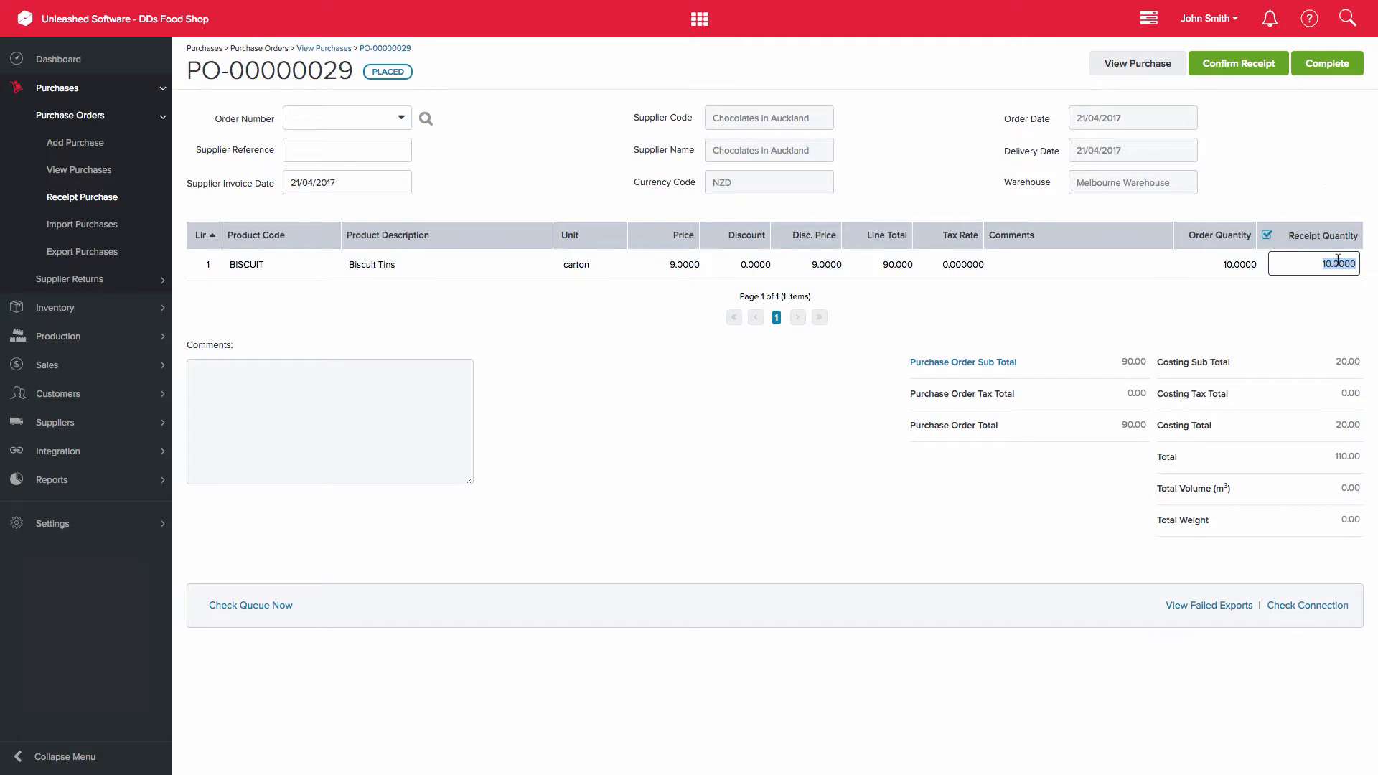
pyautogui.write('8')
pyautogui.click(1329, 202)
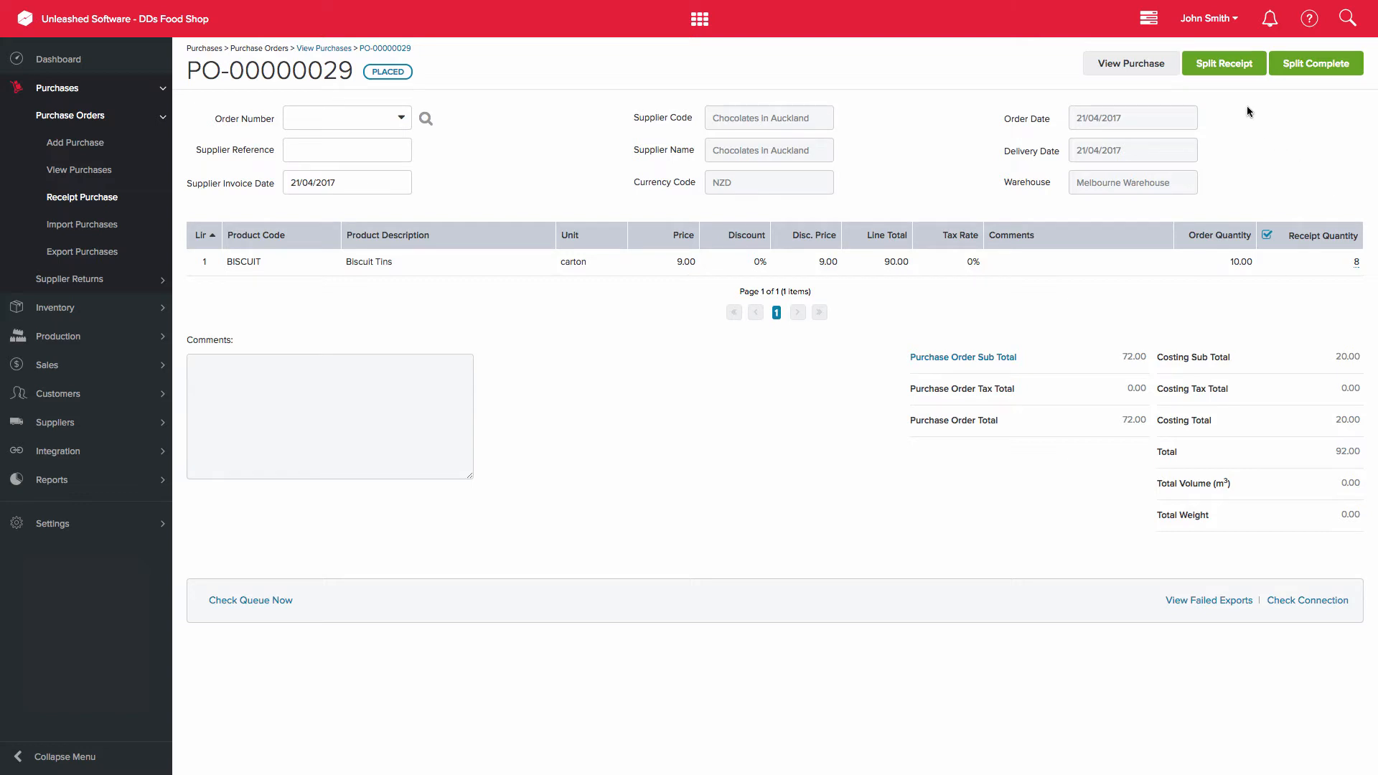
# Step: Split the receipt of the costed Biscuit Tins order, adding all costs to the current receipt quantity, and complete the order
pyautogui.click(1229, 66)
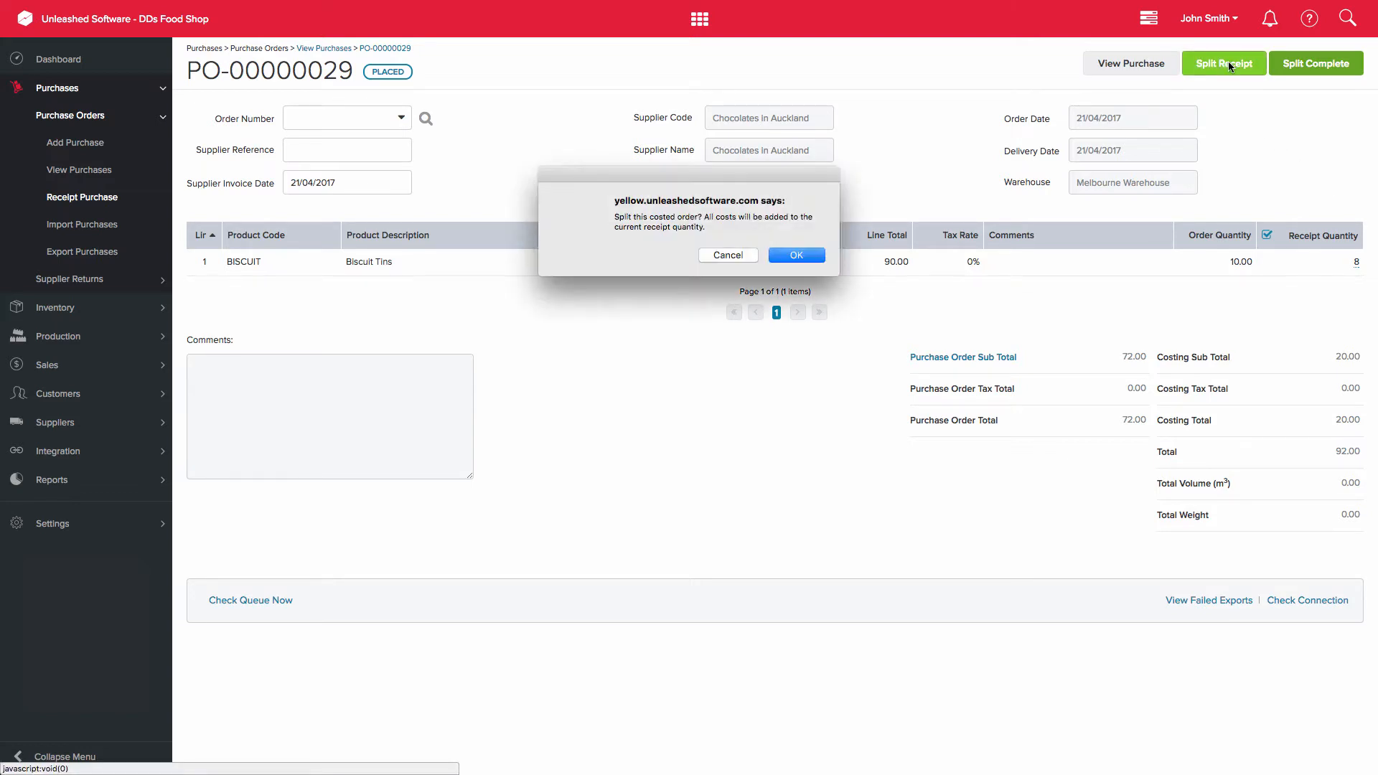
pyautogui.click(805, 256)
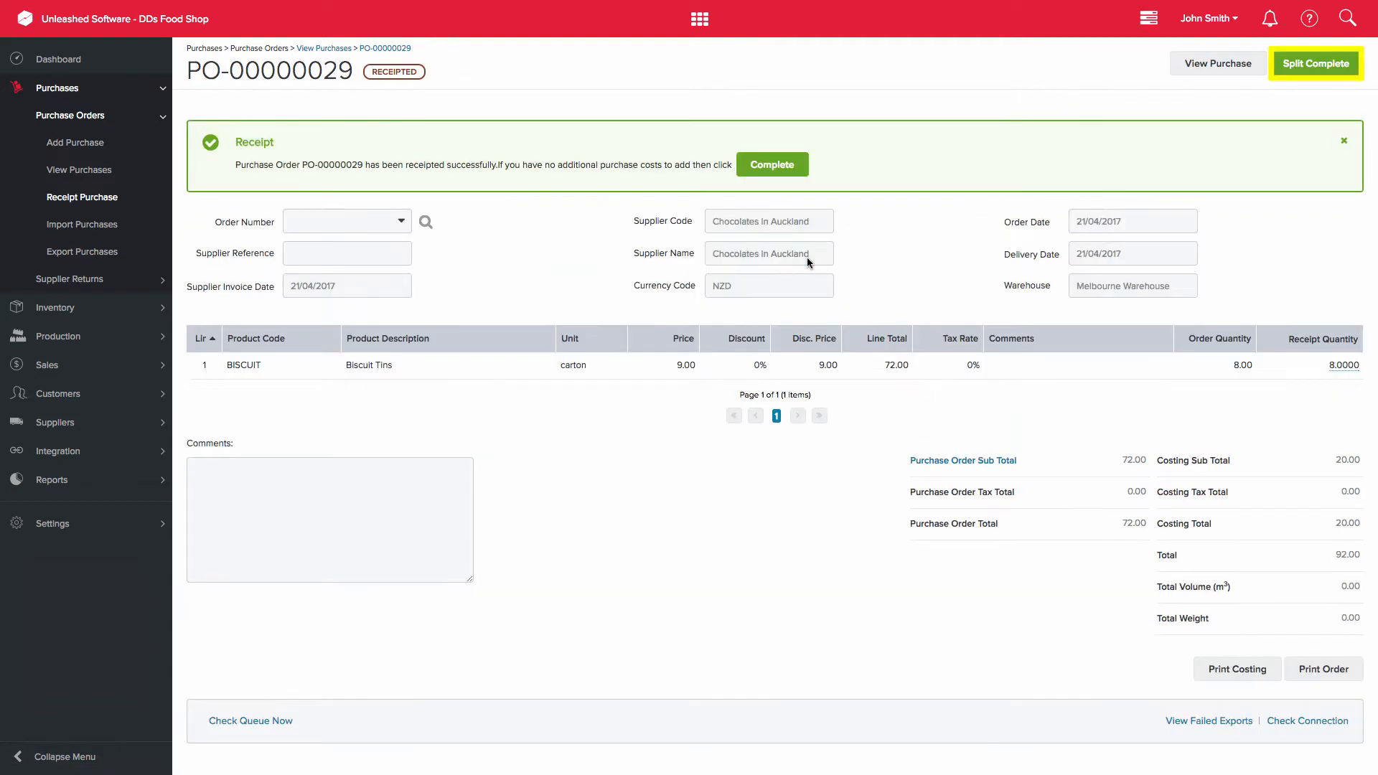
pyautogui.click(1316, 63)
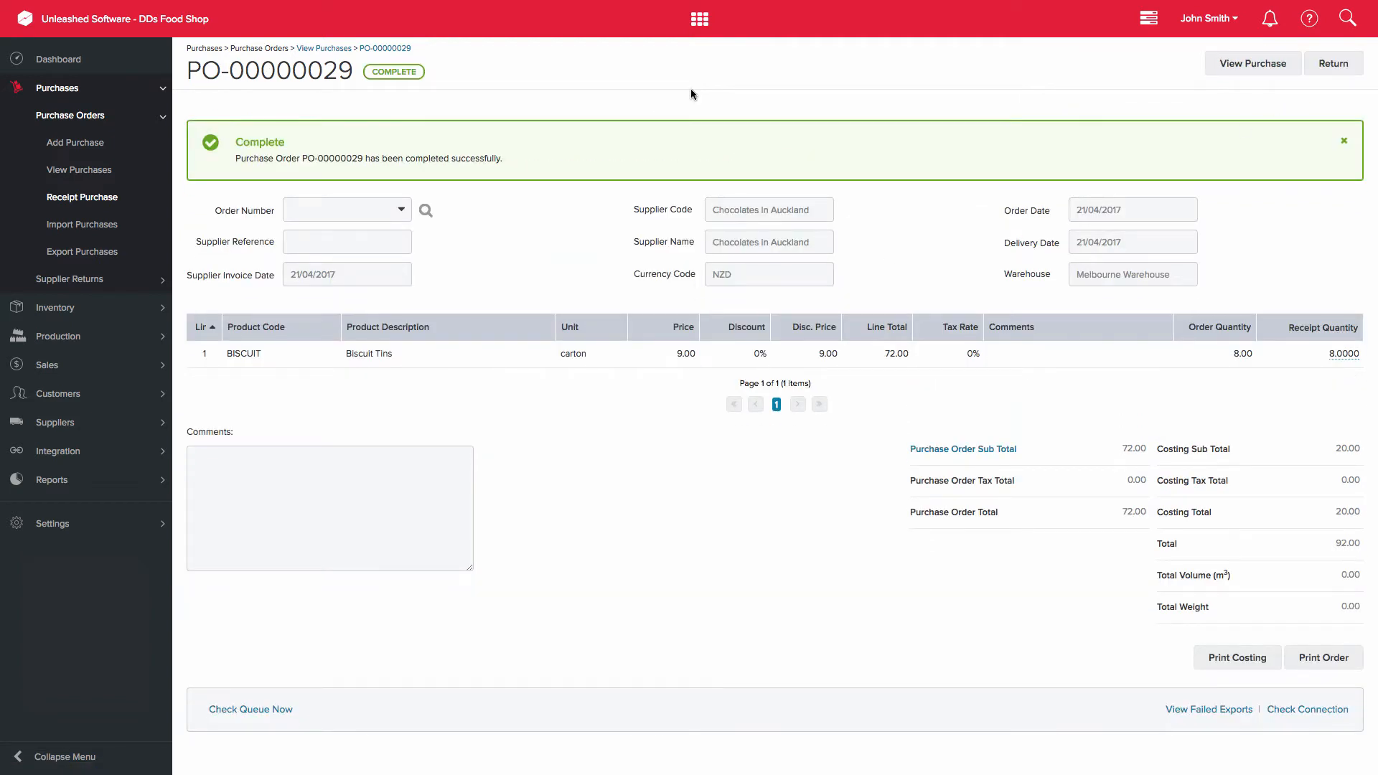
# Step: Open the split-off purchase order holding the remaining Biscuit Tins, then receipt and complete it in full
pyautogui.click(334, 49)
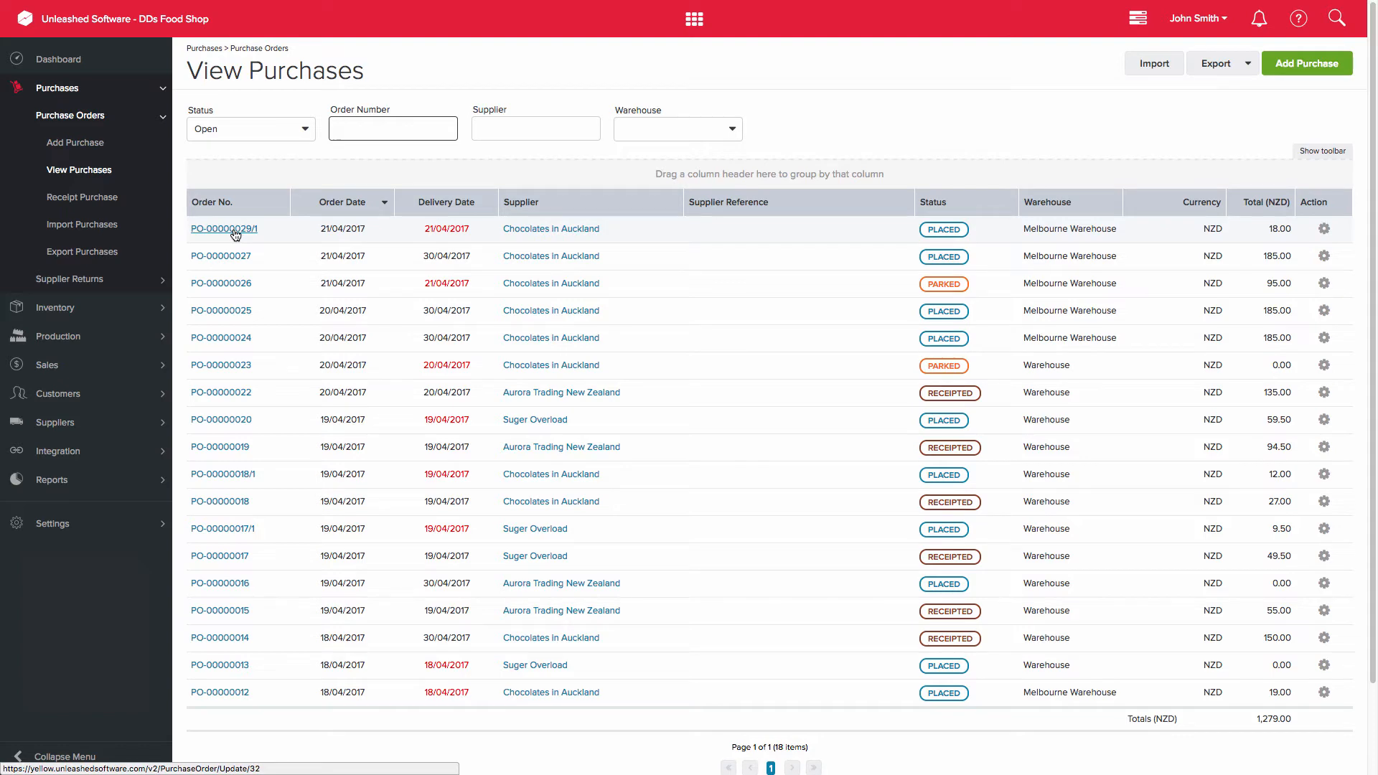
pyautogui.click(235, 230)
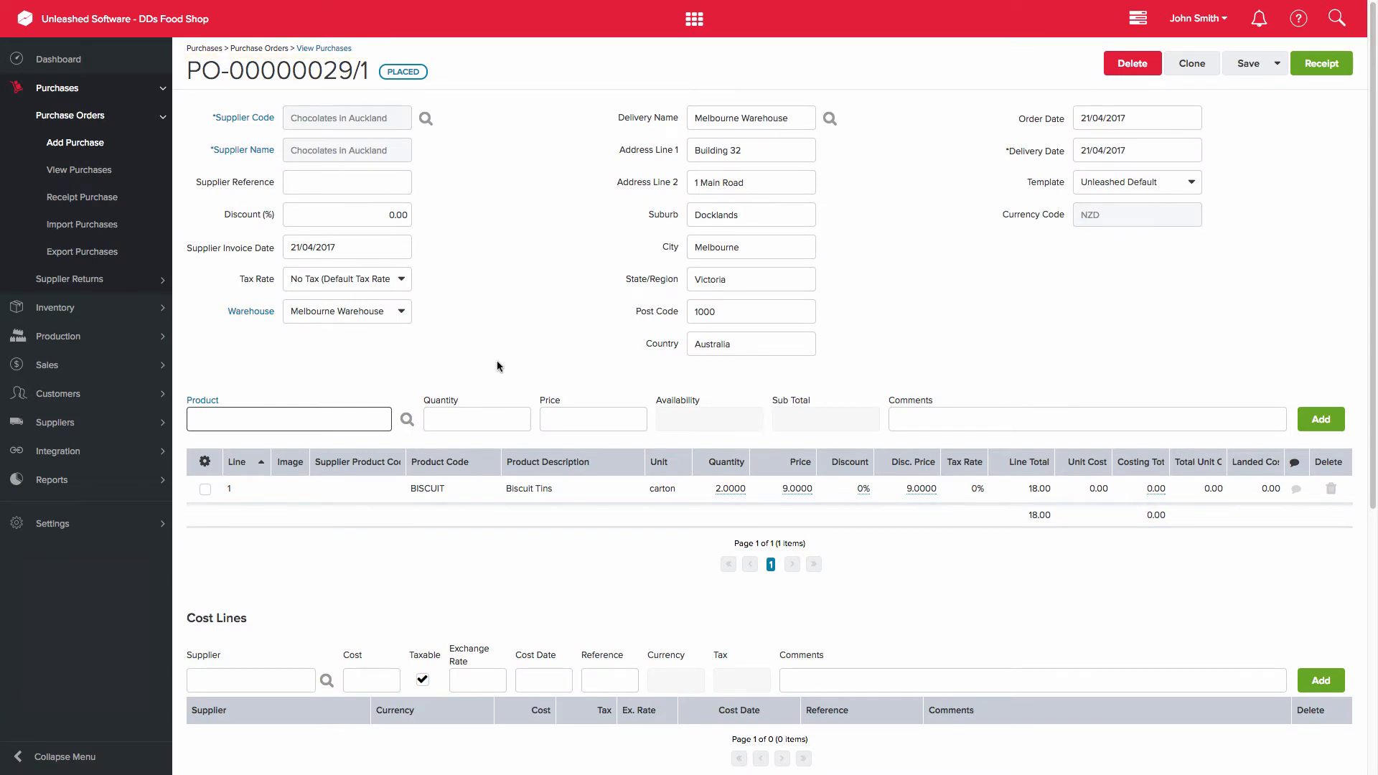
pyautogui.click(1322, 65)
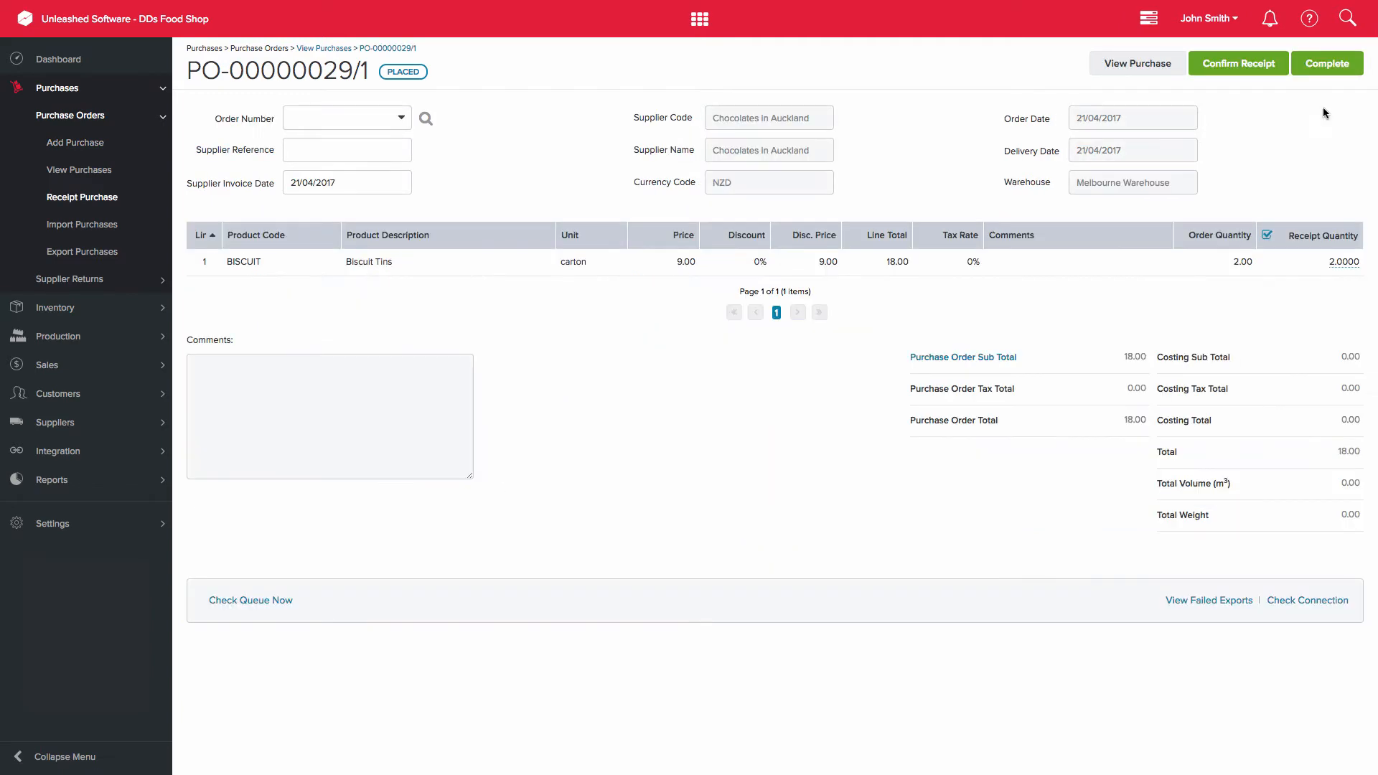
pyautogui.click(1252, 66)
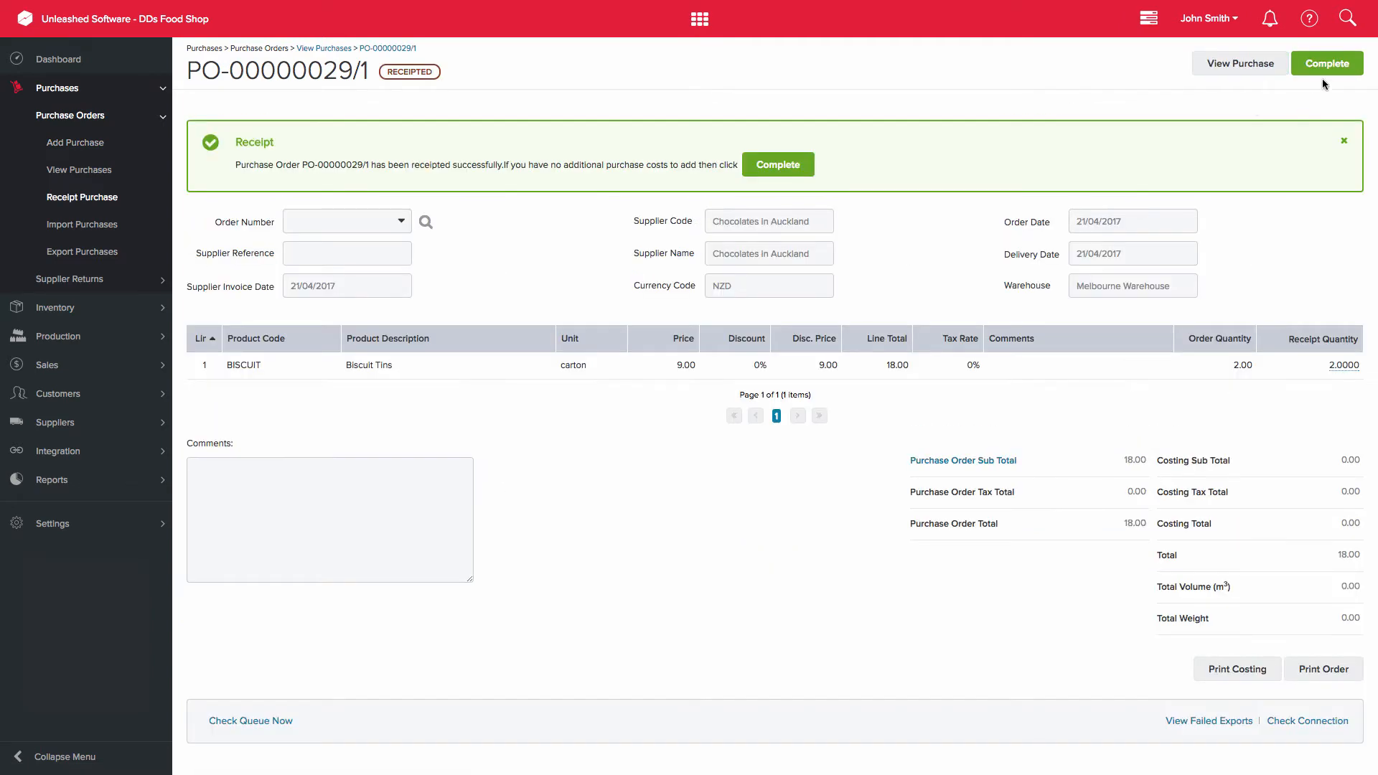
pyautogui.click(1326, 66)
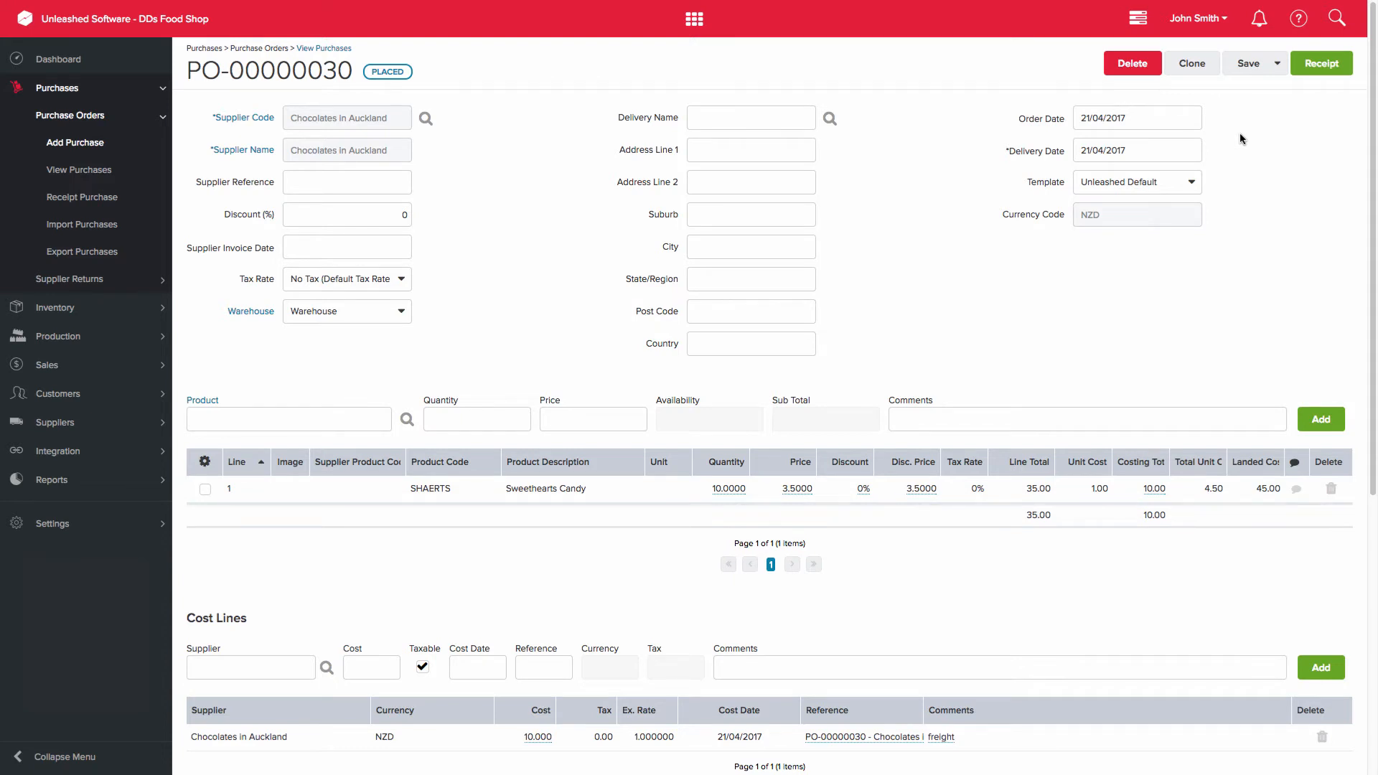
# Step: Start receipting the Sweethearts Candy order and add batch B101 with expiry date 30/06/2017 and quantity 10
pyautogui.click(1338, 66)
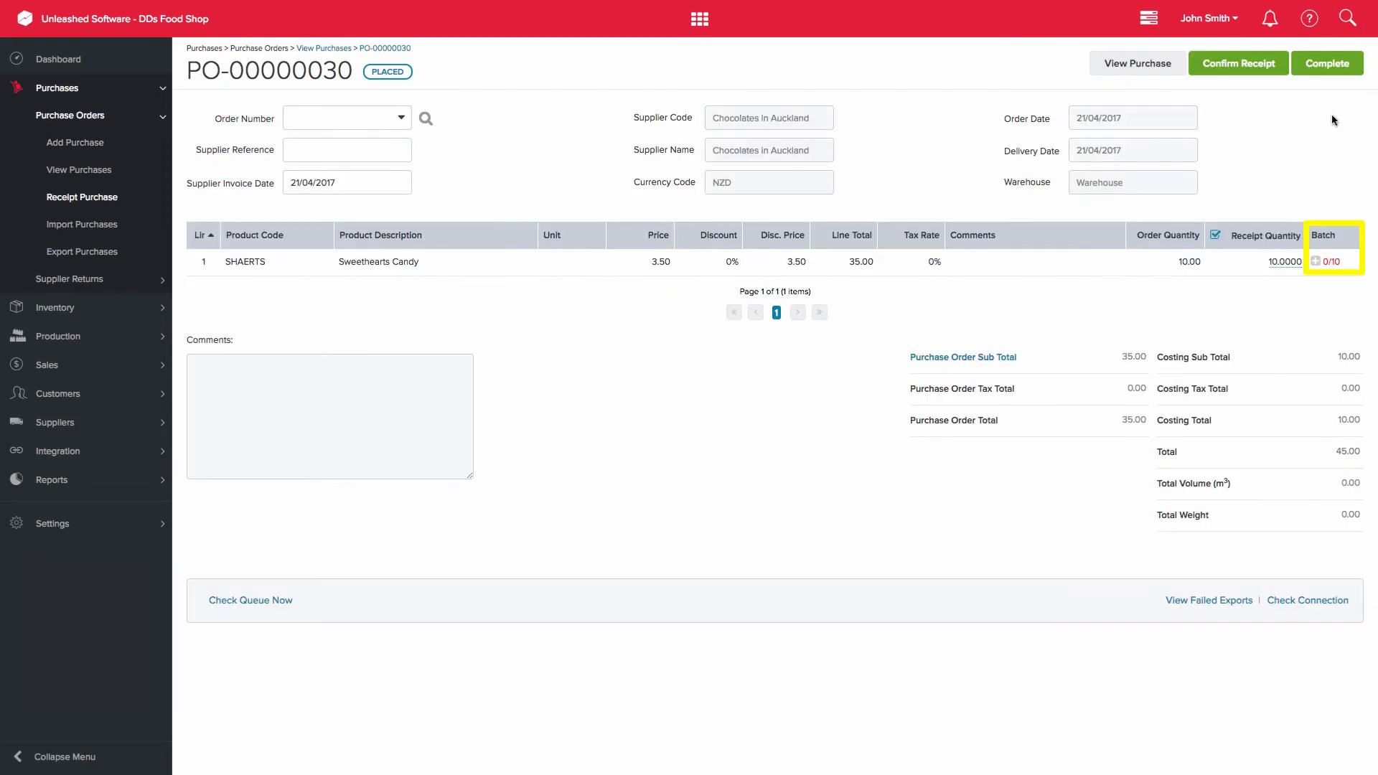
pyautogui.click(1317, 264)
pyautogui.write('B101')
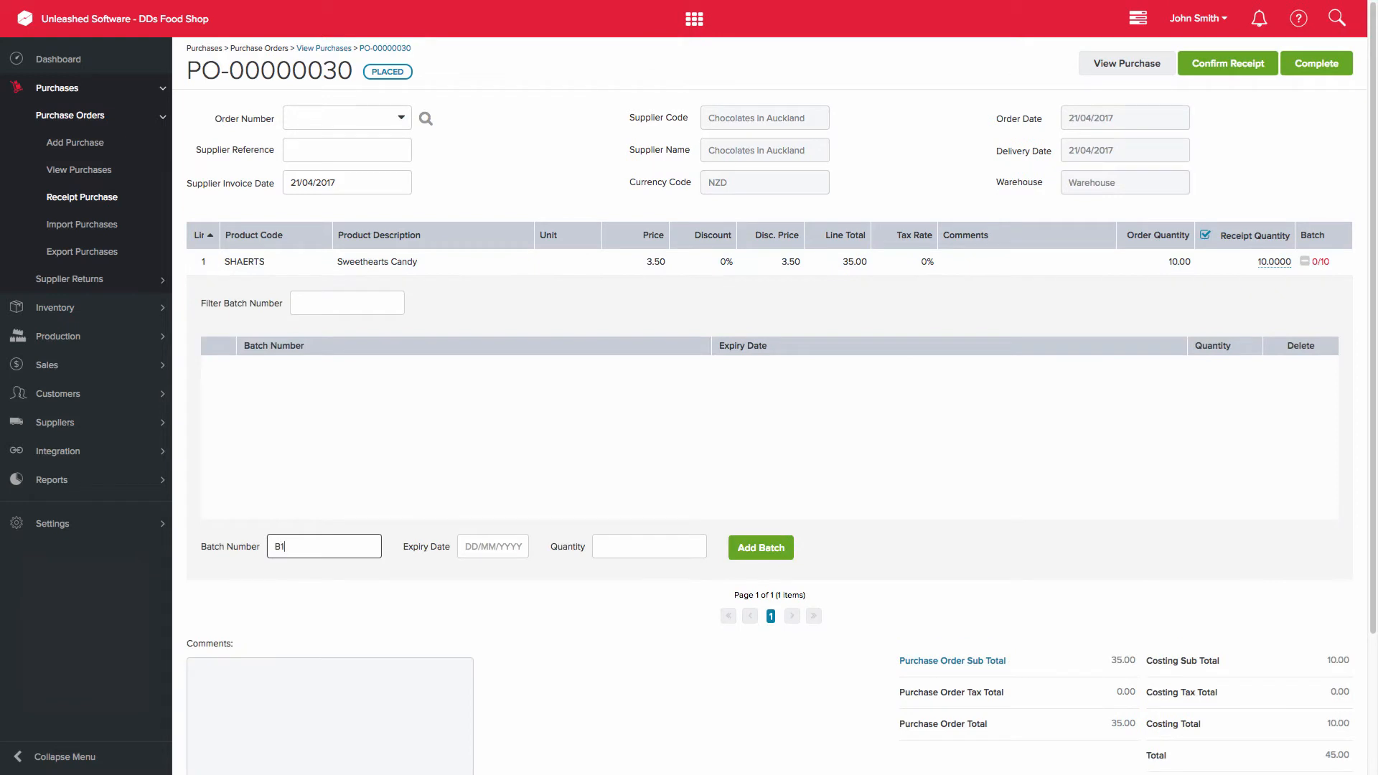
pyautogui.click(492, 547)
pyautogui.click(604, 572)
pyautogui.click(605, 572)
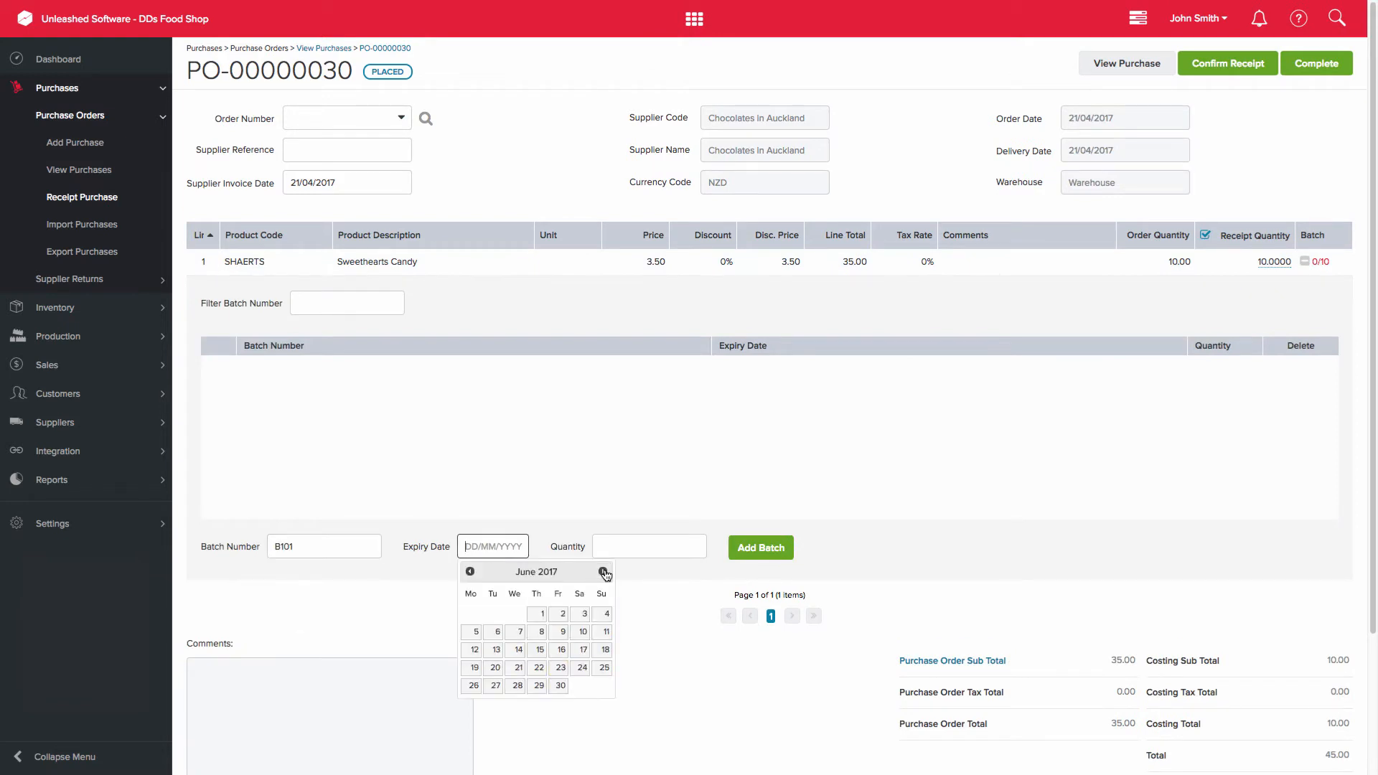
pyautogui.click(560, 688)
pyautogui.click(641, 549)
pyautogui.write('10')
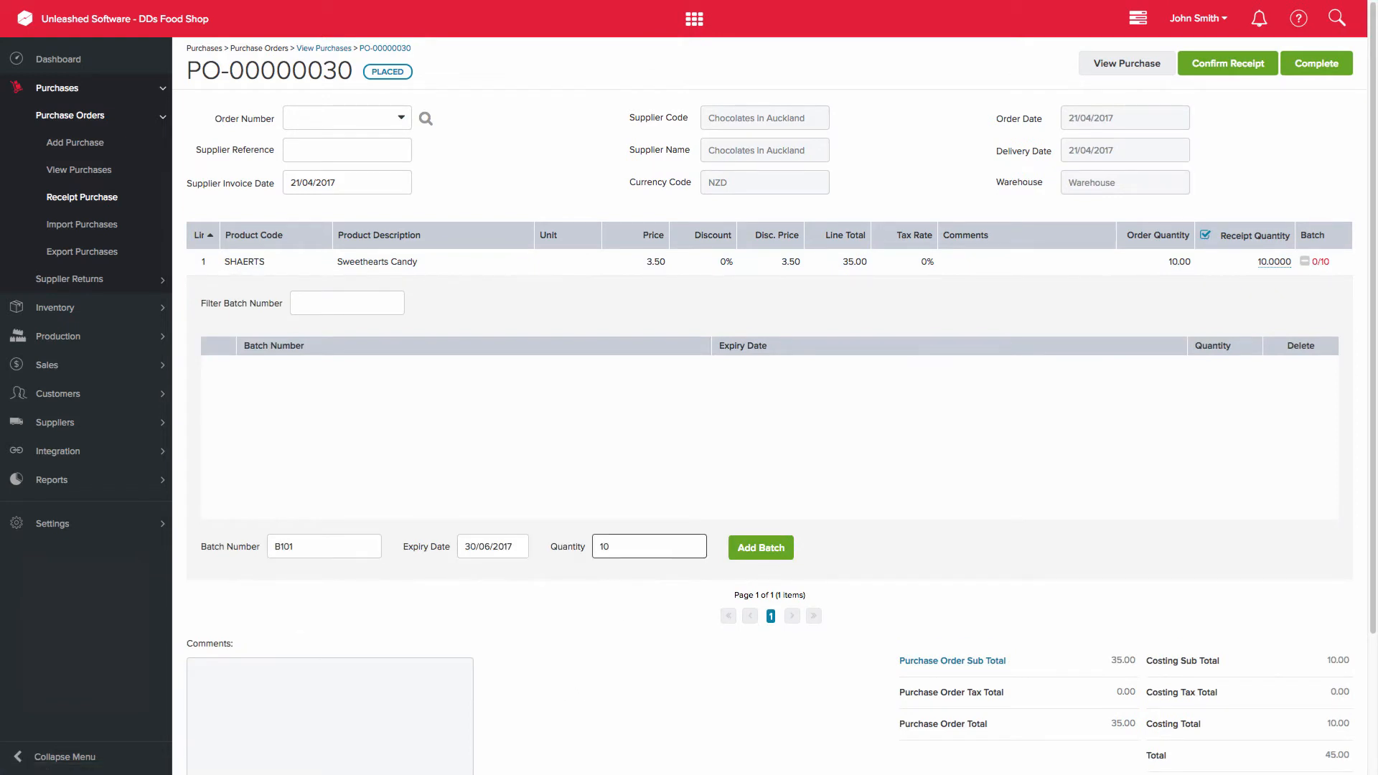
pyautogui.click(784, 555)
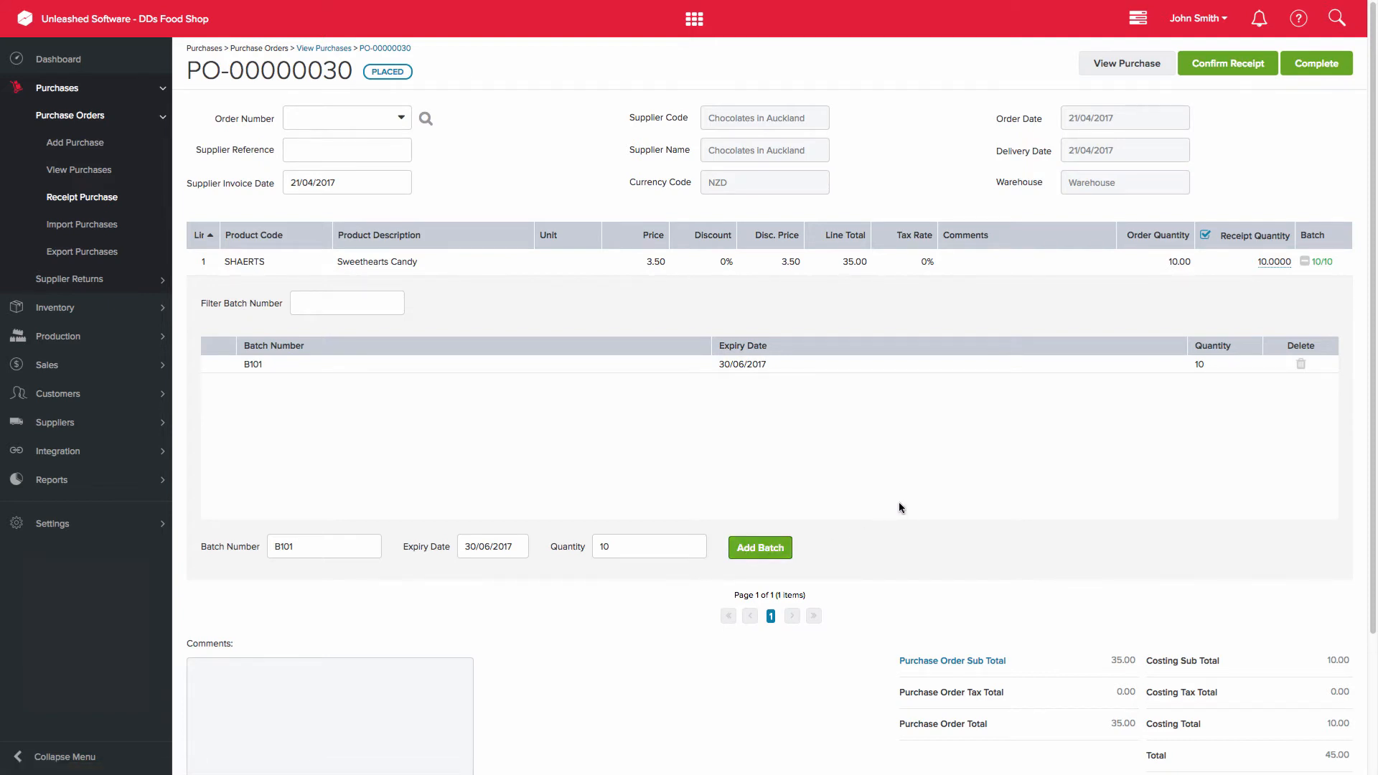
# Step: Close the batch details, confirm the Sweethearts Candy receipt and complete the order
pyautogui.click(1304, 262)
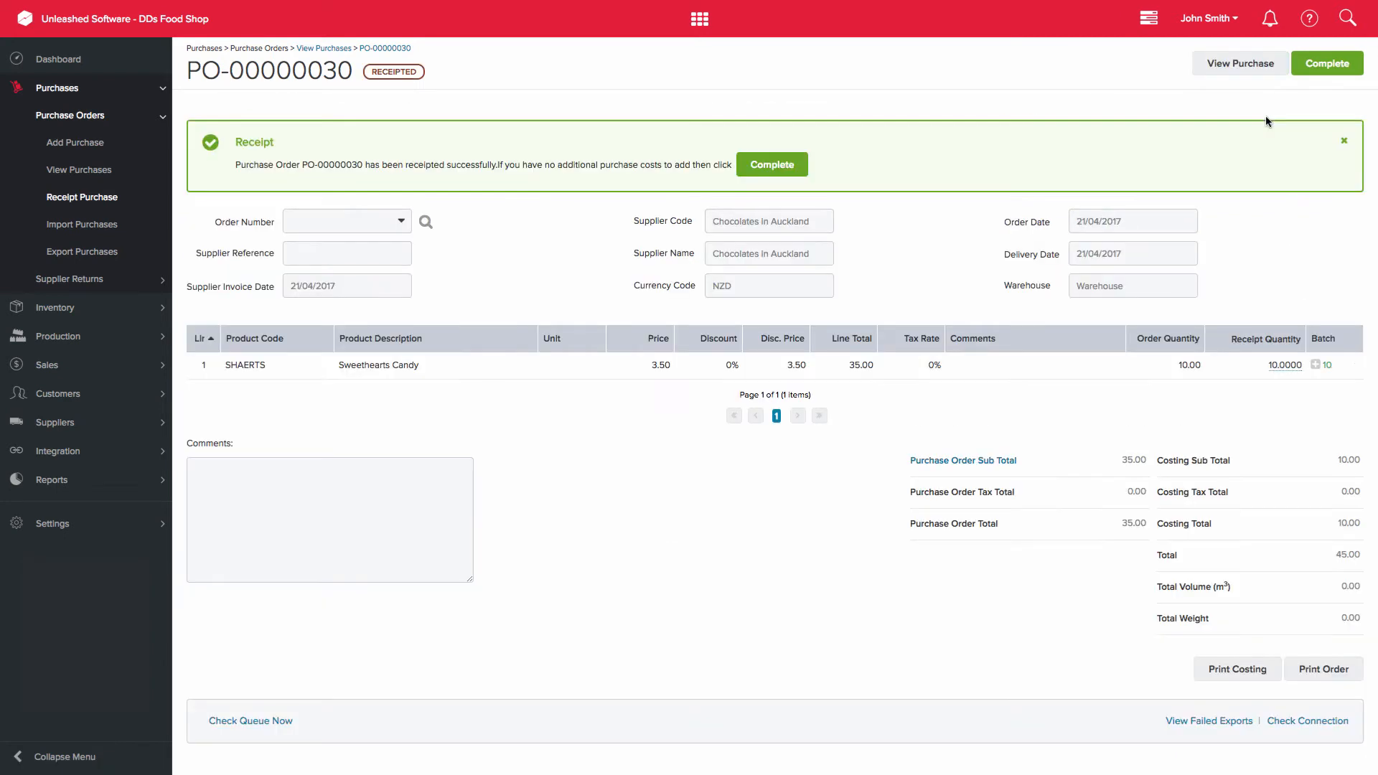
pyautogui.click(1320, 69)
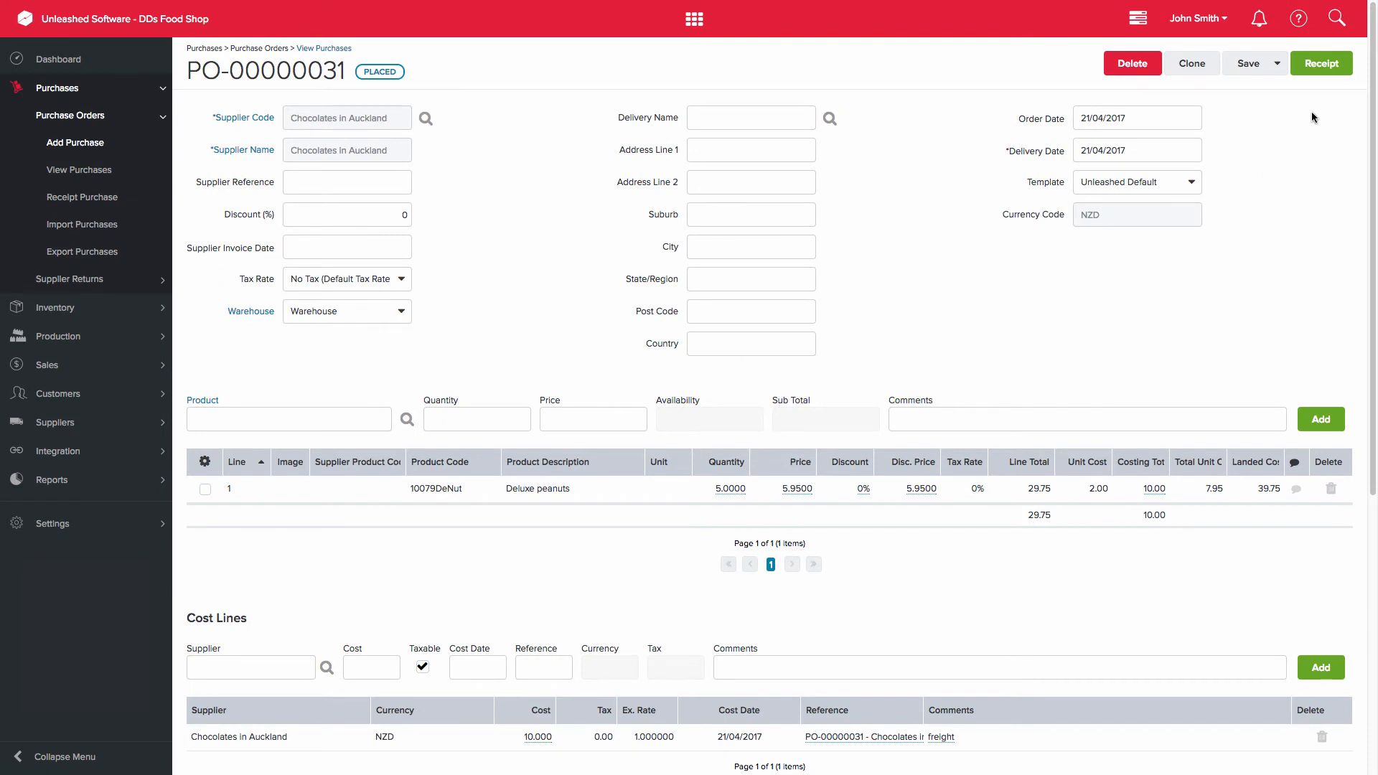
# Step: Start receipting the Deluxe peanuts order and add serial numbers S101, S102, S103, S104 and S105
pyautogui.click(1328, 66)
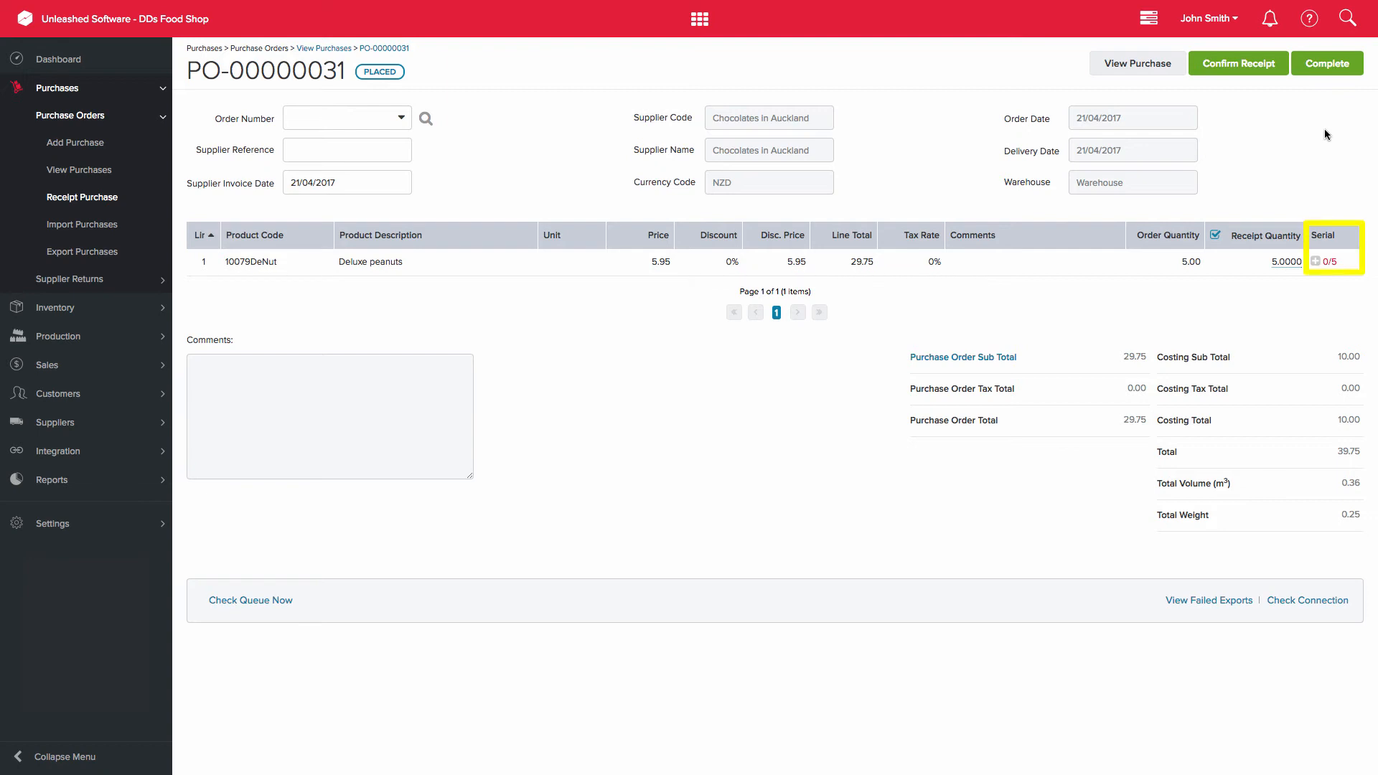
pyautogui.click(1315, 261)
pyautogui.click(472, 564)
pyautogui.write('S101')
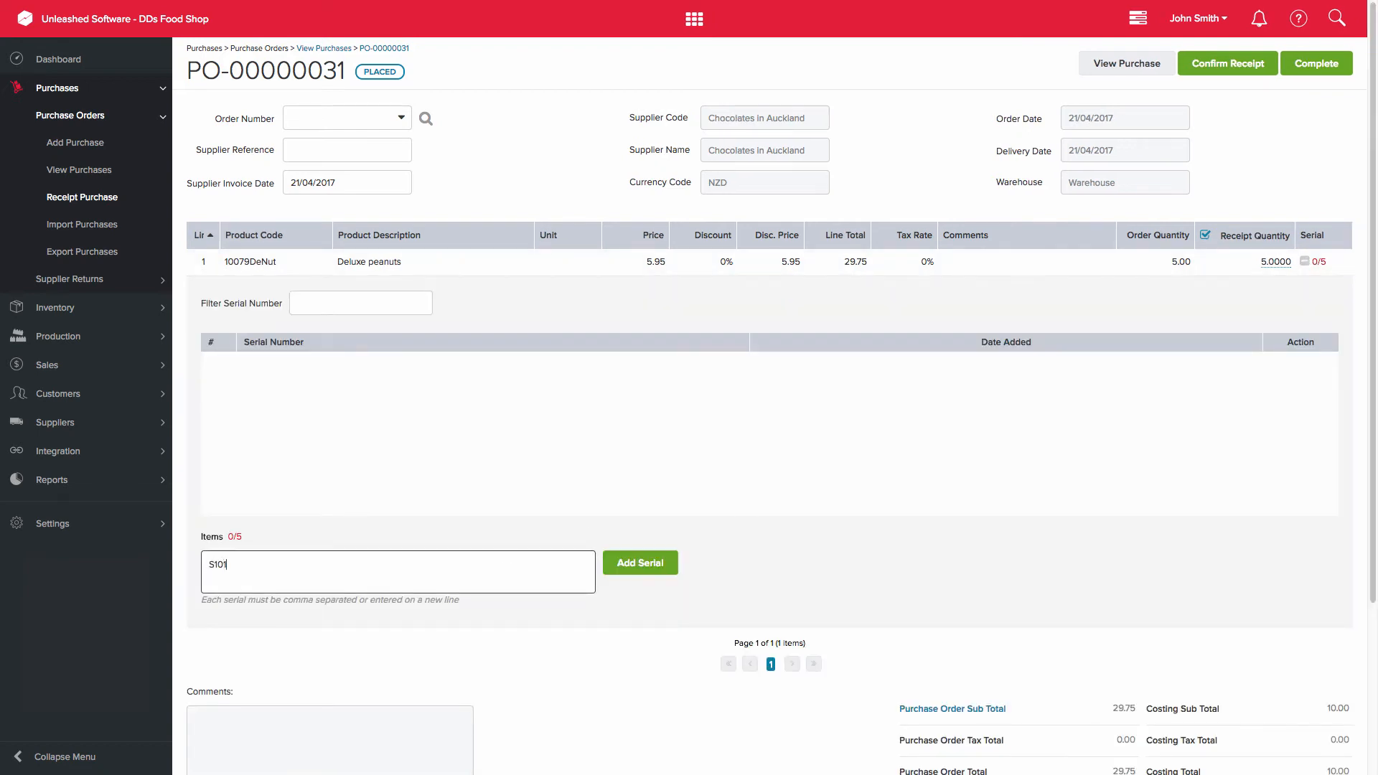
pyautogui.write(',S102,S103, S104,S105')
pyautogui.click(666, 570)
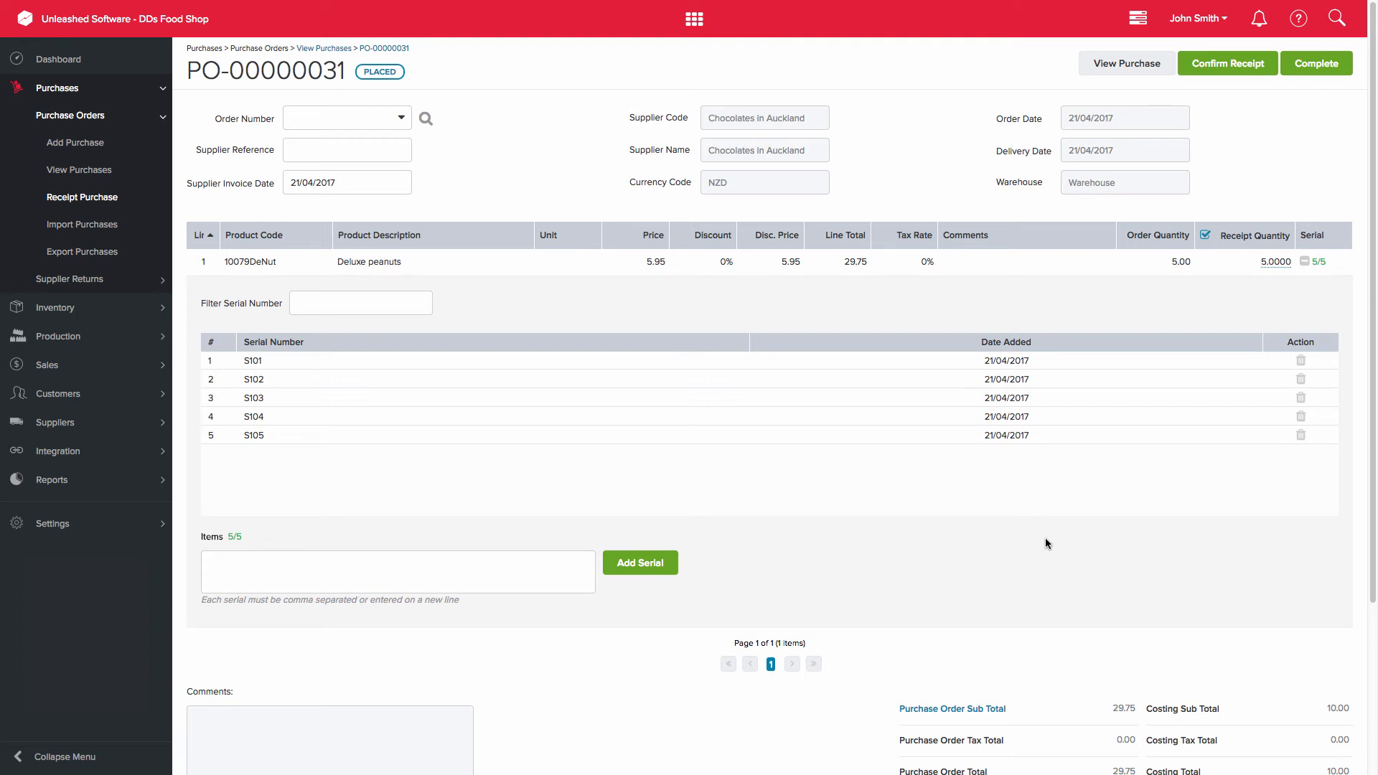
# Step: Close the serial number details and complete the receipt of the Deluxe peanuts order
pyautogui.click(1305, 263)
pyautogui.click(1239, 63)
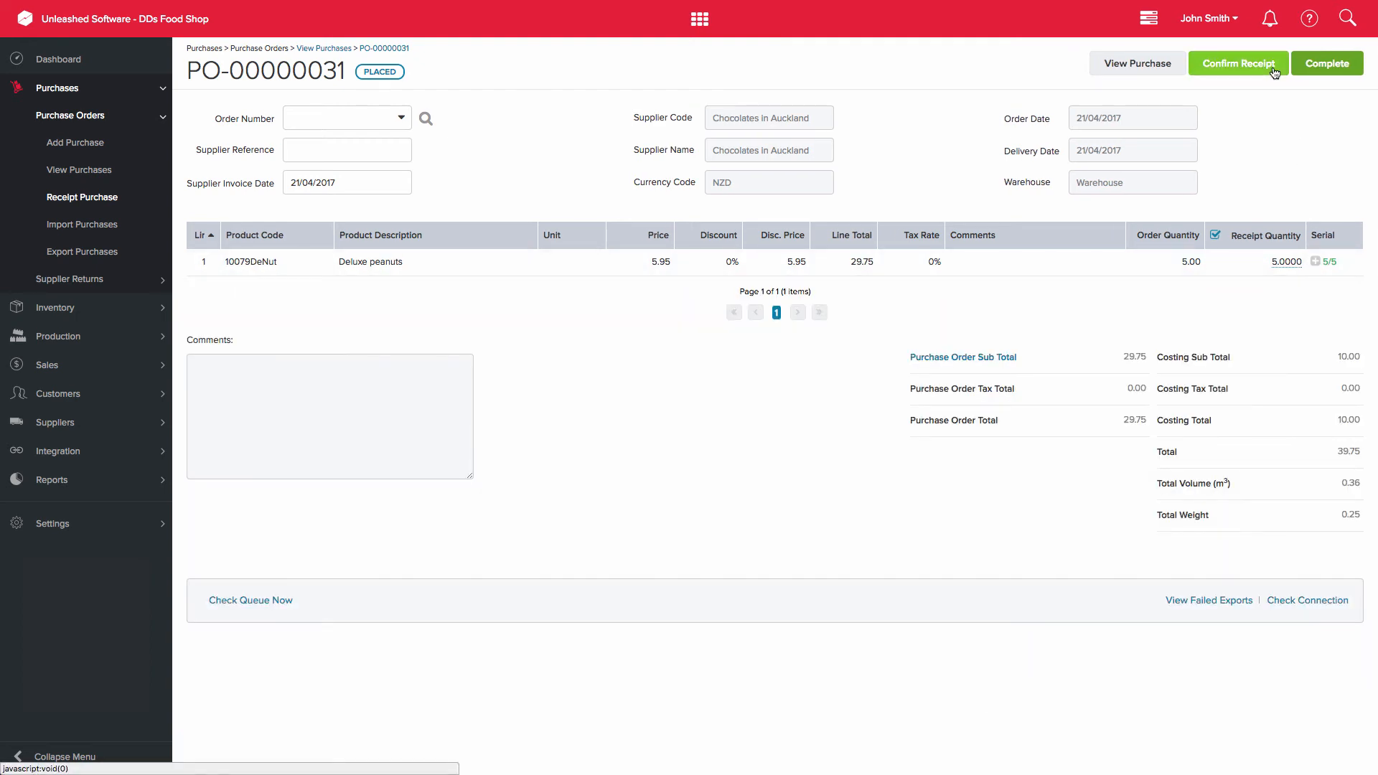
pyautogui.click(1349, 66)
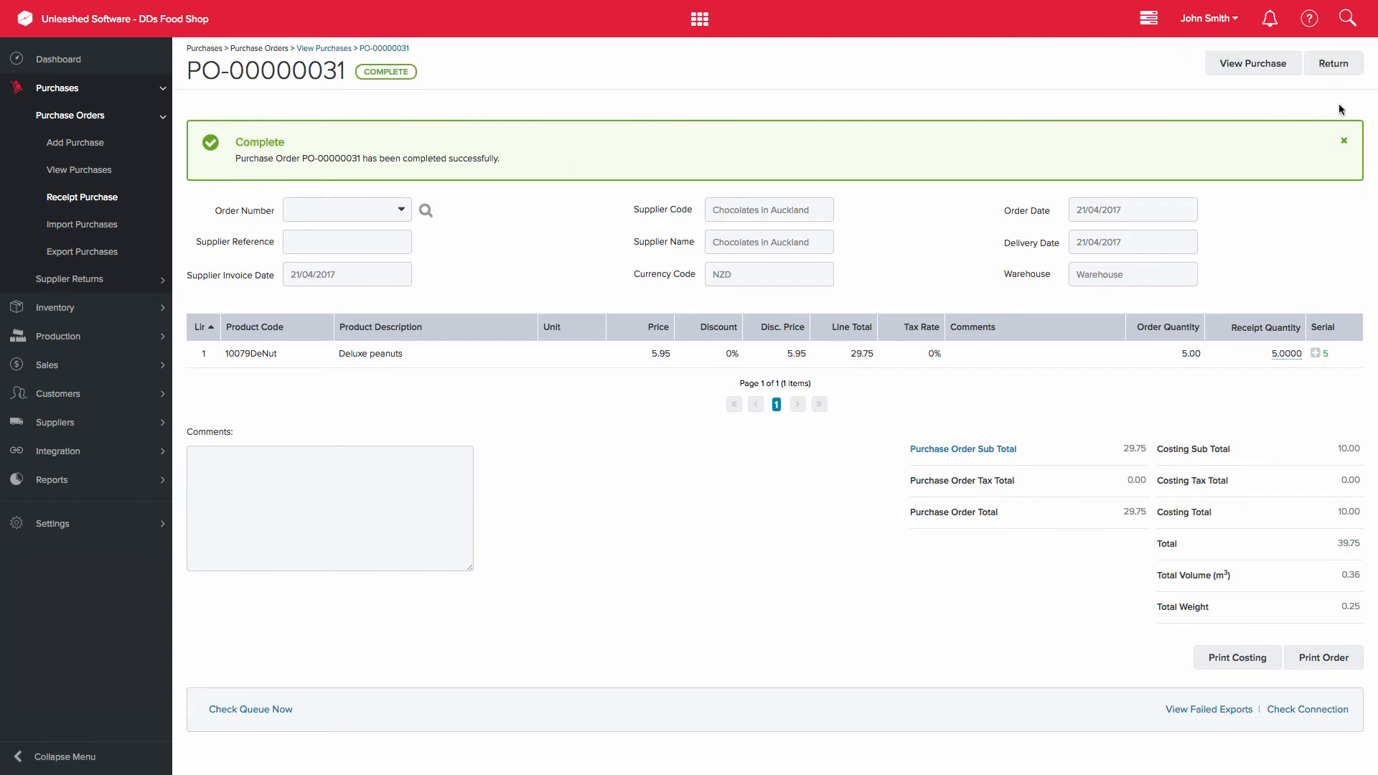